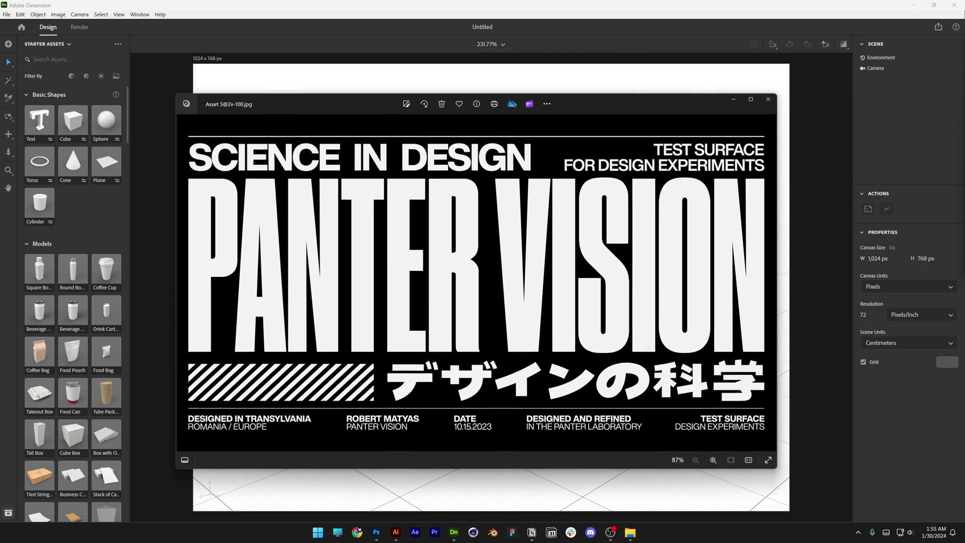
- Add a 20 cm plane, rotate it 90° on X to stand upright, and face it
{"action": "left_click", "coordinate": [769, 99]}
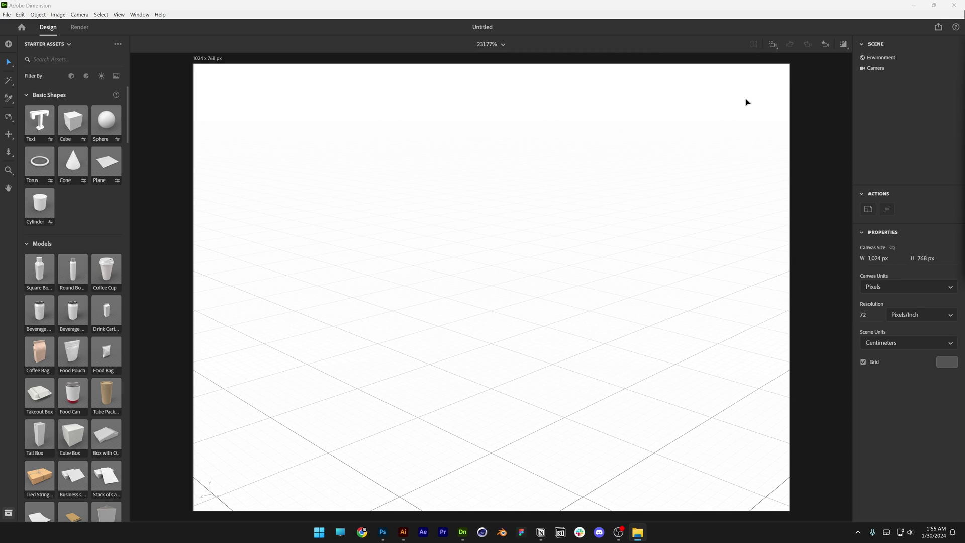
{"action": "left_click", "coordinate": [106, 162]}
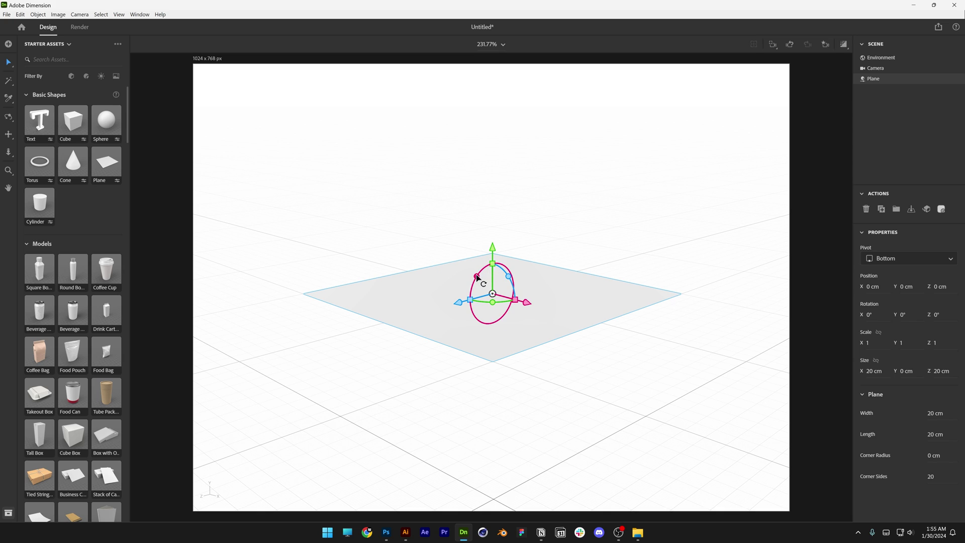
{"action": "left_click_drag", "start_coordinate": [479, 278], "coordinate": [528, 345]}
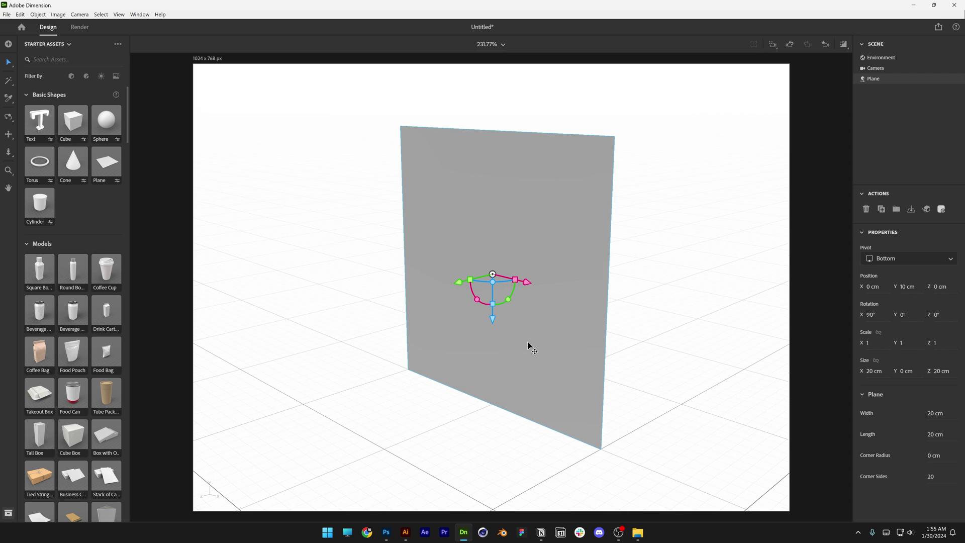
{"action": "middle_click_drag", "start_coordinate": [526, 346], "coordinate": [654, 372]}
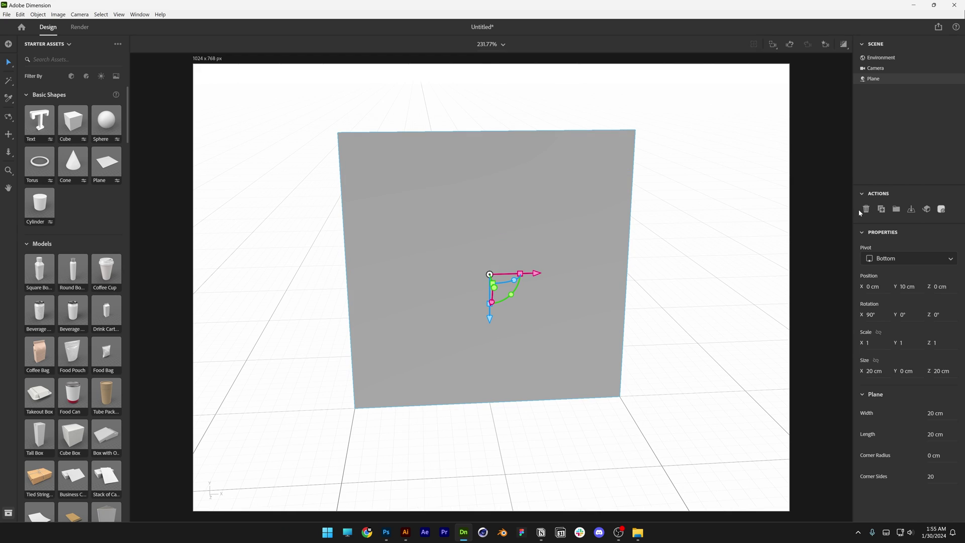
- Convert the plane to a standard model and place Asset 5@2x-100 as a decal, widened across it
{"action": "left_click", "coordinate": [928, 213]}
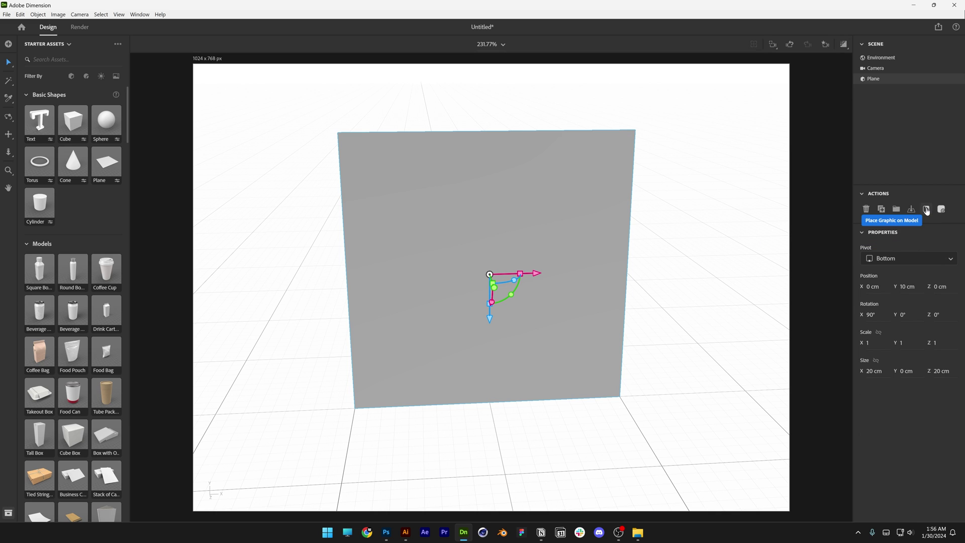
{"action": "left_click", "coordinate": [927, 210]}
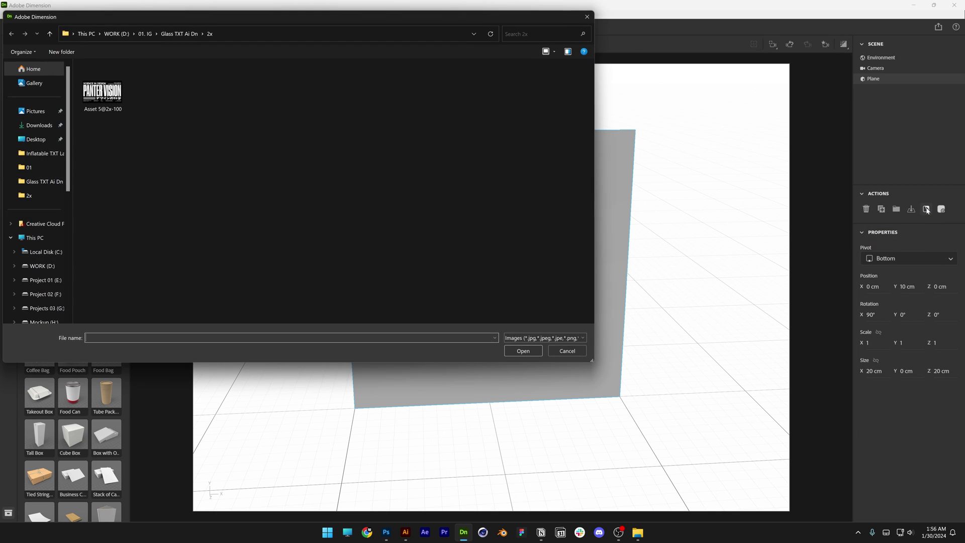
{"action": "left_click", "coordinate": [103, 92]}
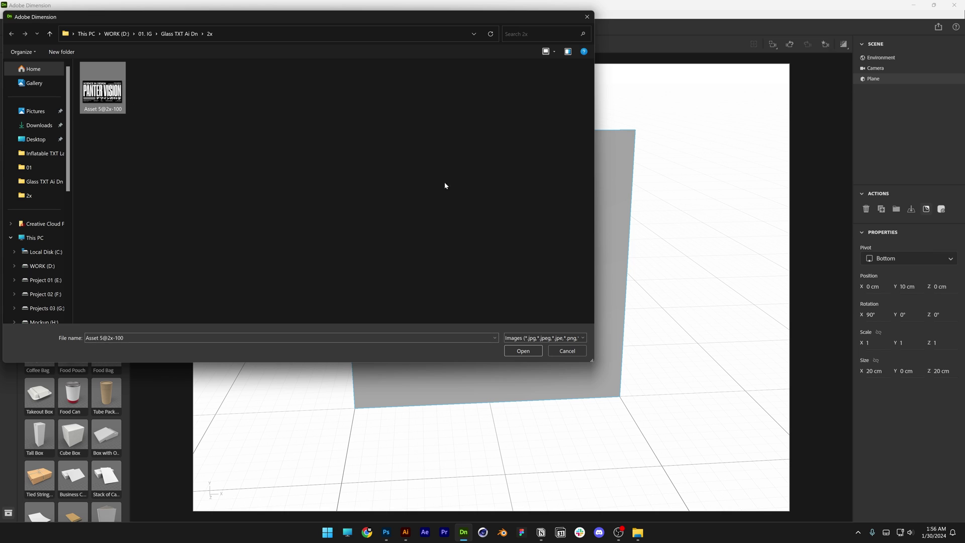
{"action": "left_click", "coordinate": [533, 350]}
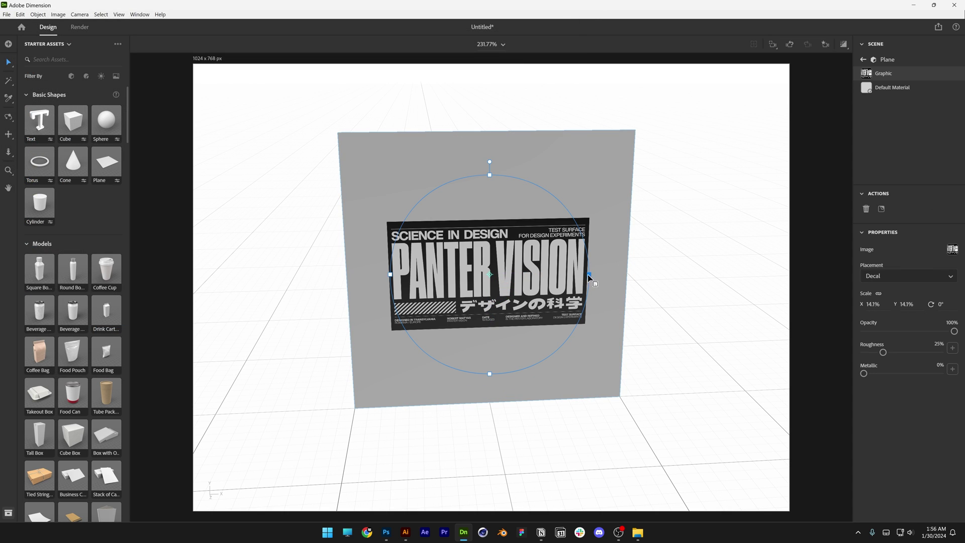
{"action": "left_click_drag", "start_coordinate": [590, 275], "coordinate": [629, 276]}
{"action": "key", "text": "Escape"}
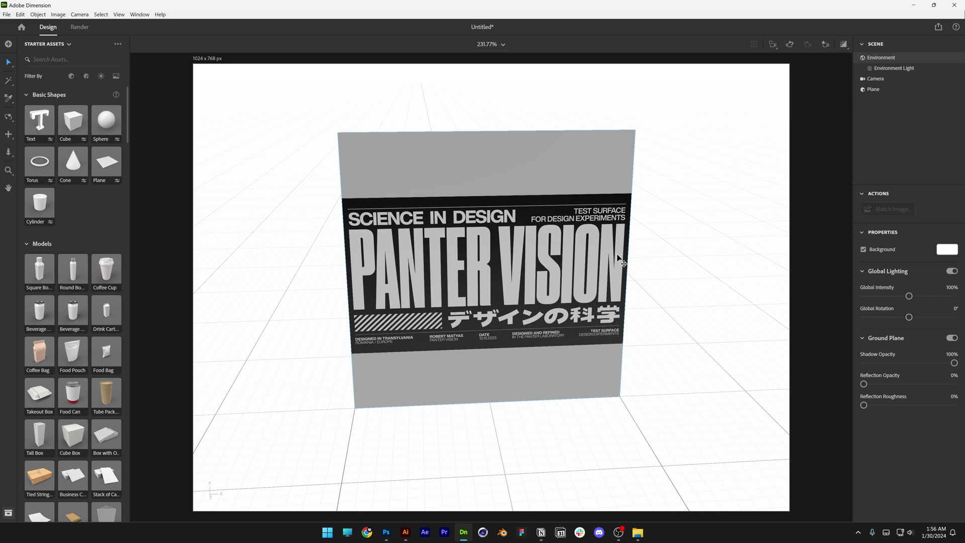
- Add a torus, raise it in front of the poster, and shrink it to about 60%
{"action": "left_click", "coordinate": [41, 162]}
{"action": "left_click_drag", "start_coordinate": [497, 356], "coordinate": [500, 254]}
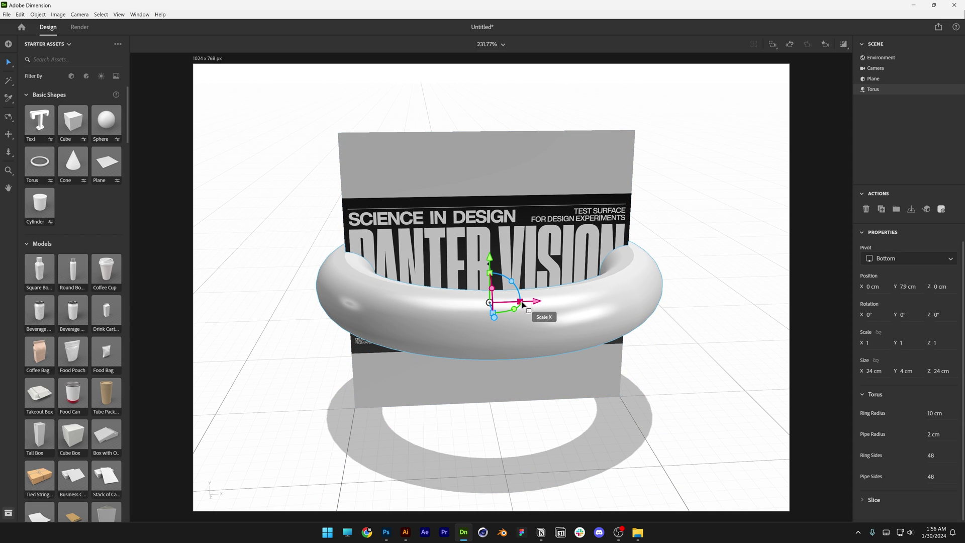
{"action": "left_click_drag", "start_coordinate": [522, 304], "coordinate": [497, 298]}
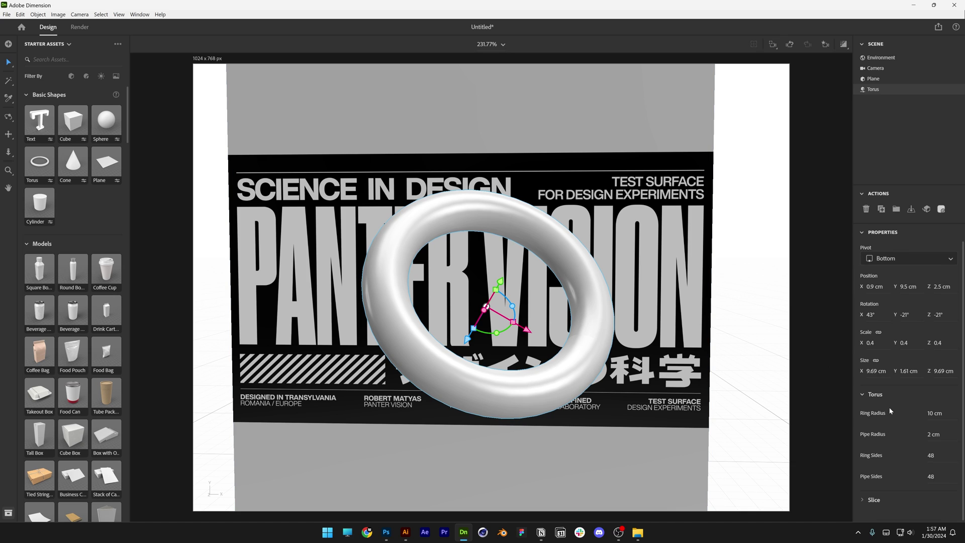
- Set the torus pipe radius to 3 cm and ring radius to 7 cm
{"action": "left_click", "coordinate": [930, 435]}
{"action": "type", "text": "4"}
{"action": "key", "text": "Return"}
{"action": "type", "text": "3"}
{"action": "key", "text": "Return"}
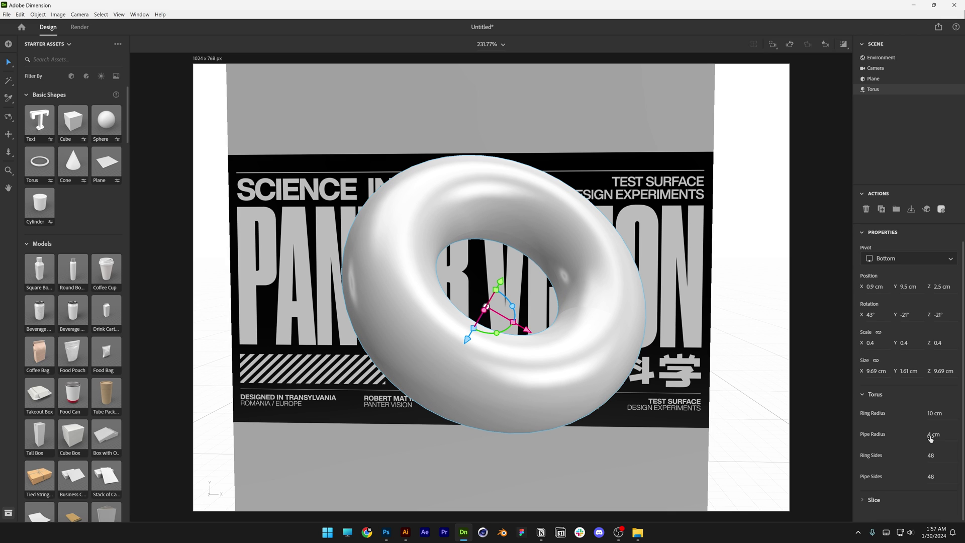
{"action": "left_click", "coordinate": [930, 415]}
{"action": "type", "text": "7"}
{"action": "key", "text": "Return"}
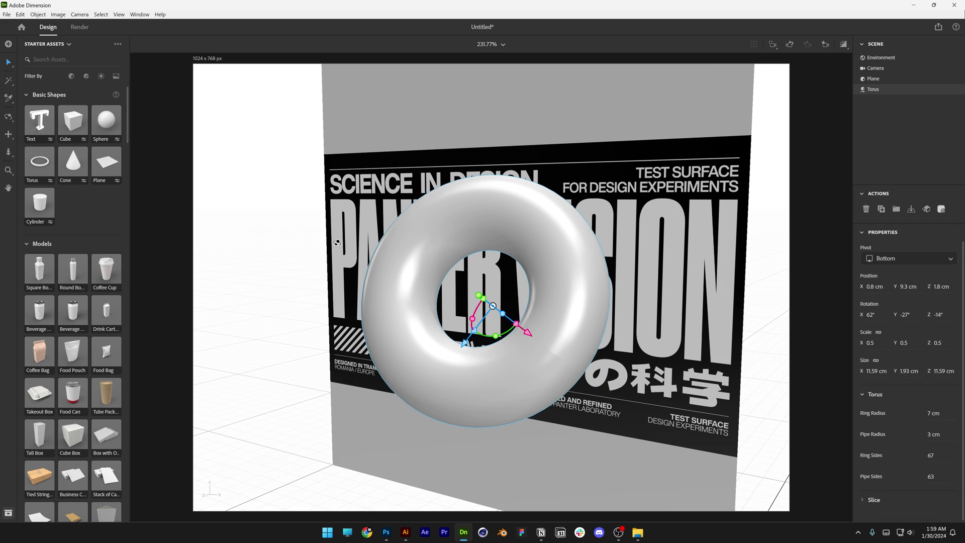
- Level the camera to 0° X and Y rotation and centre it at X -0.3, Y 9.6 cm
{"action": "right_click_drag", "start_coordinate": [432, 249], "coordinate": [396, 212]}
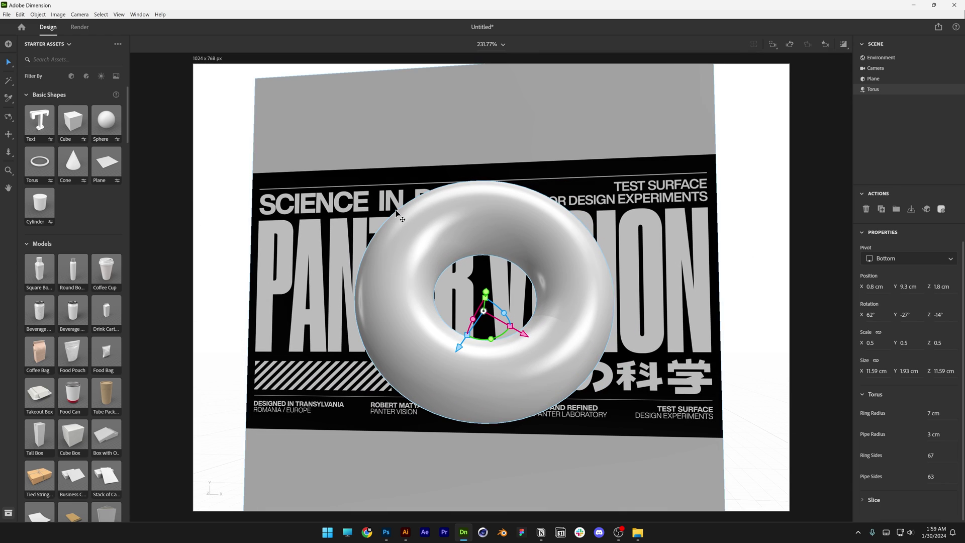
{"action": "left_click", "coordinate": [881, 71]}
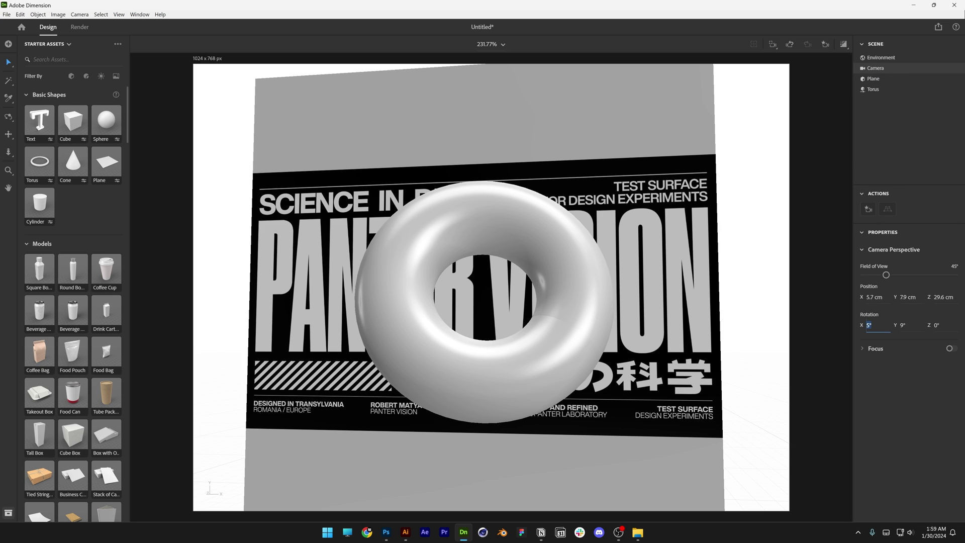
{"action": "type", "text": "0"}
{"action": "key", "text": "Tab"}
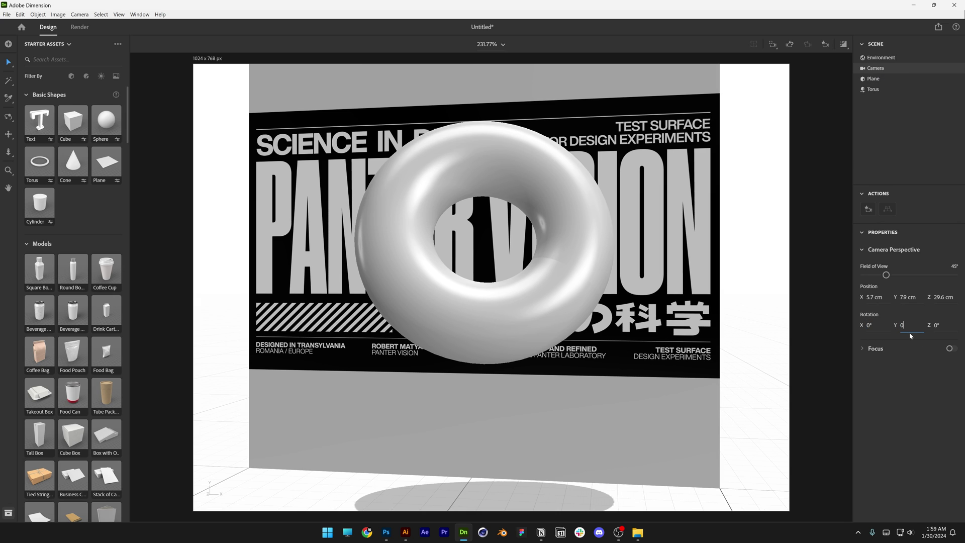
{"action": "key", "text": "Return"}
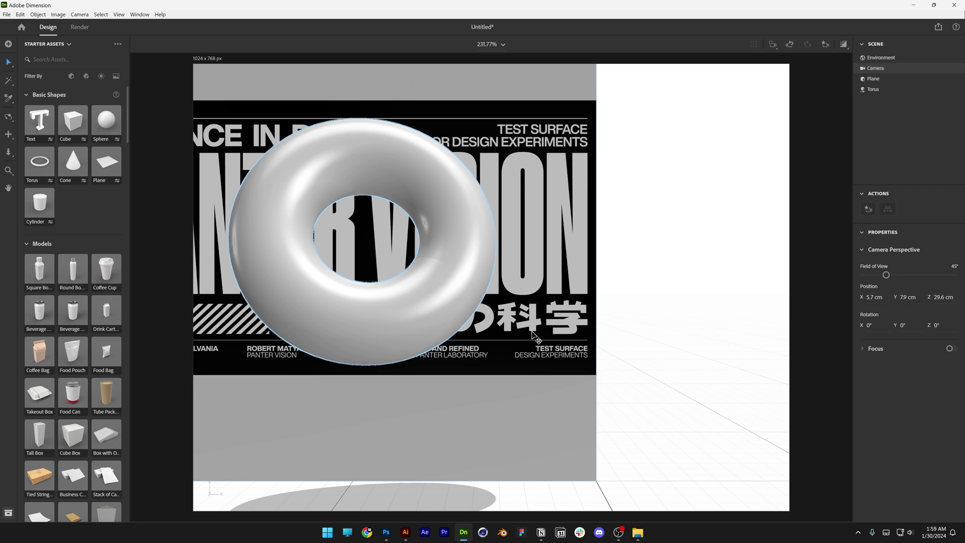
{"action": "left_click_drag", "start_coordinate": [873, 300], "coordinate": [846, 300]}
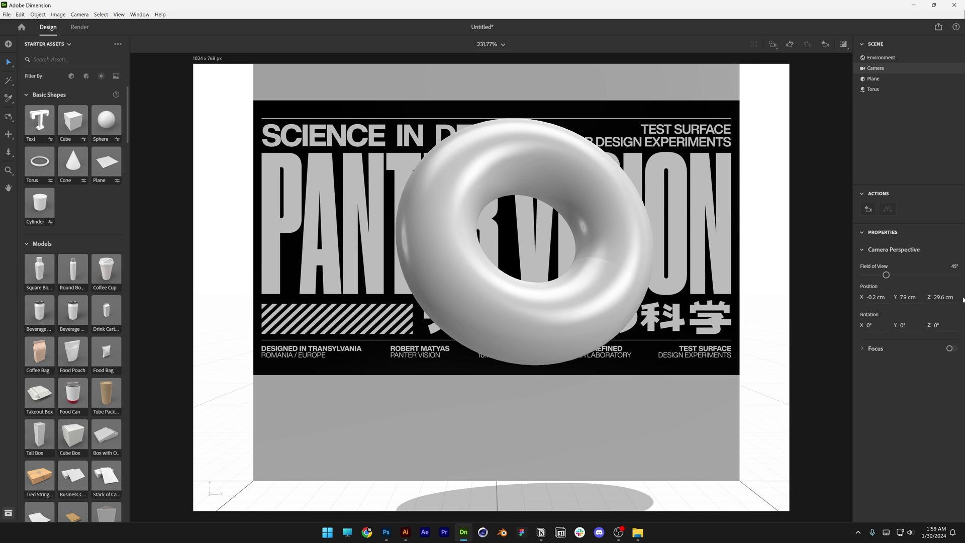
{"action": "mouse_move", "coordinate": [905, 297]}
{"action": "left_mouse_down"}
{"action": "mouse_move", "coordinate": [914, 297]}
{"action": "mouse_move", "coordinate": [880, 302]}
{"action": "mouse_move", "coordinate": [931, 301]}
{"action": "mouse_move", "coordinate": [904, 302]}
{"action": "left_mouse_up"}
- Apply the Glass material from Adobe Standard Materials to the torus
{"action": "left_click", "coordinate": [520, 205]}
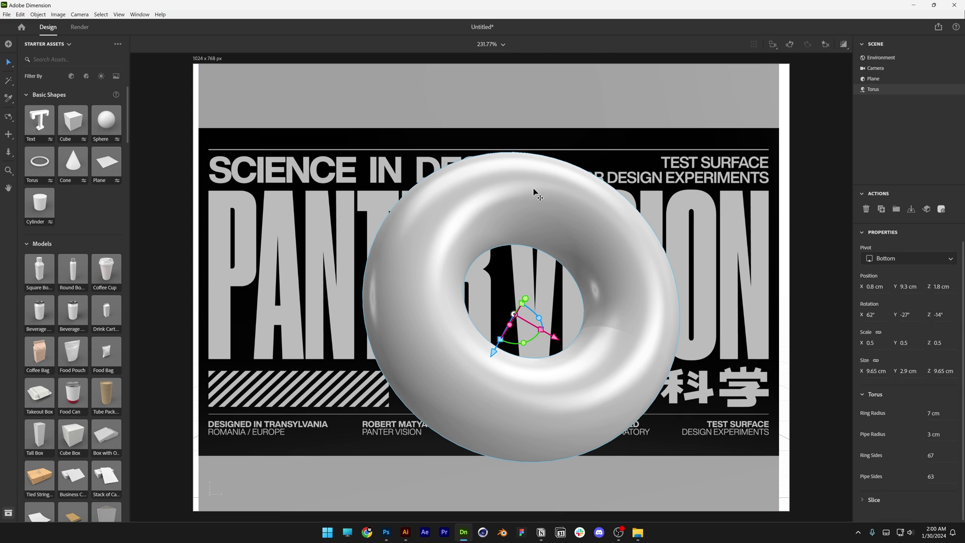
{"action": "left_click", "coordinate": [29, 245]}
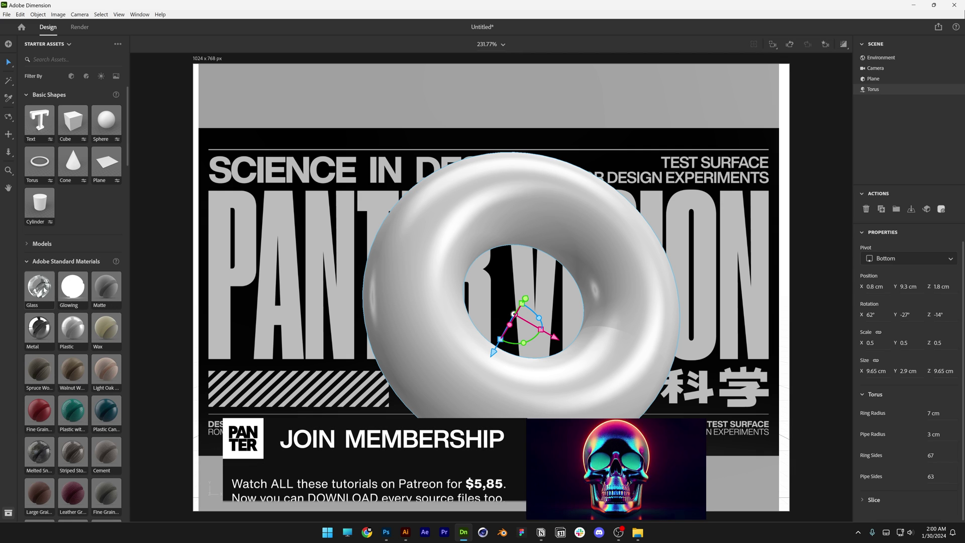
{"action": "left_click_drag", "start_coordinate": [44, 289], "coordinate": [441, 276]}
{"action": "left_click", "coordinate": [647, 181]}
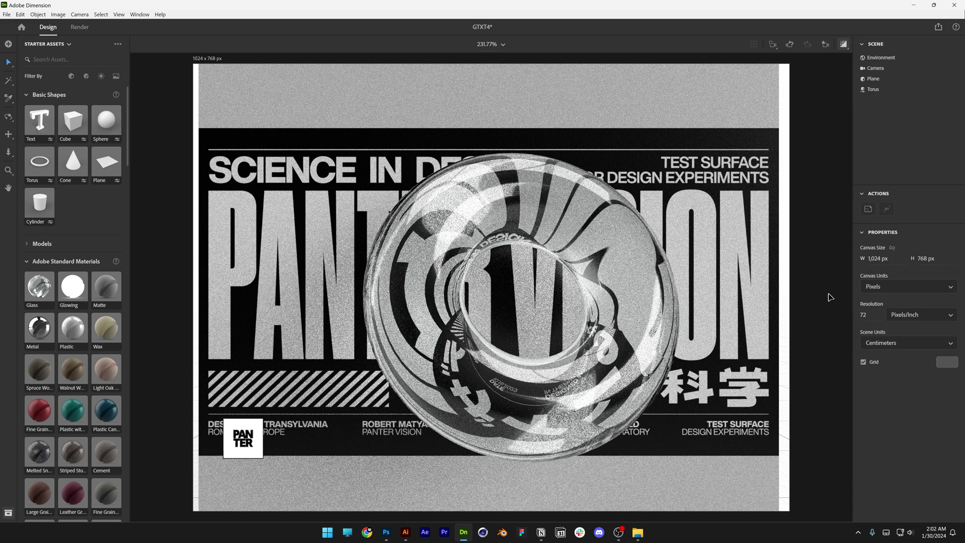
- In the torus's Glass material, set the index of refraction to about 1.83
{"action": "left_click", "coordinate": [588, 221]}
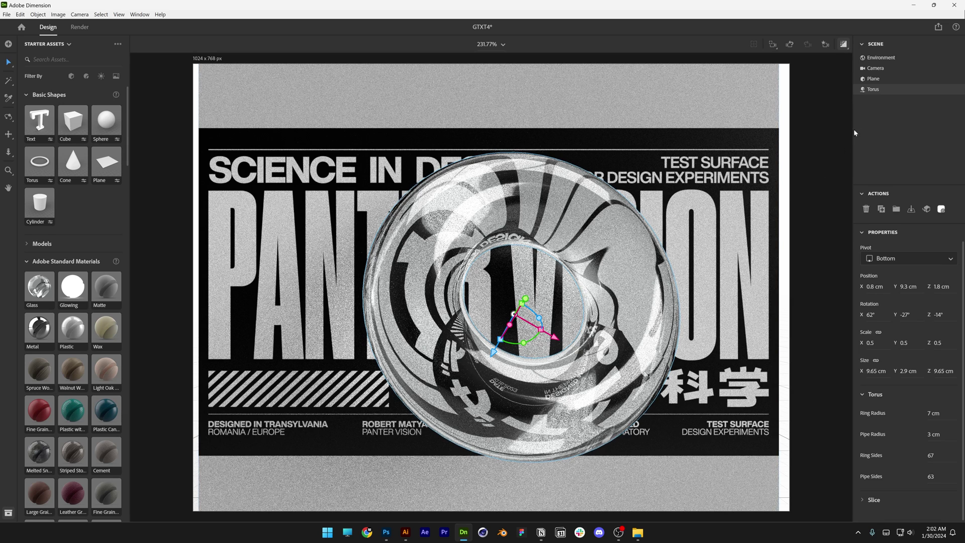
{"action": "double_click", "coordinate": [864, 91]}
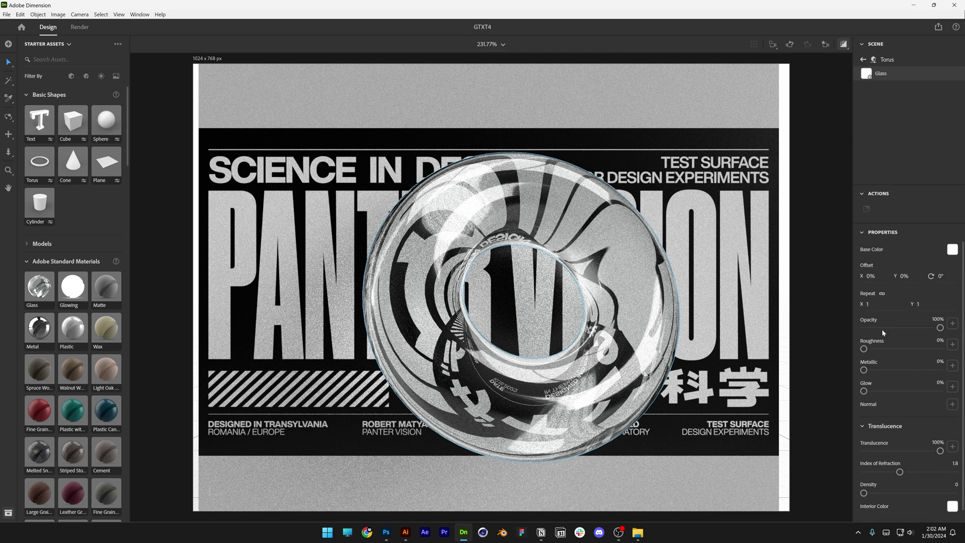
{"action": "scroll", "coordinate": [900, 352], "scroll_direction": "down", "scroll_amount": 1}
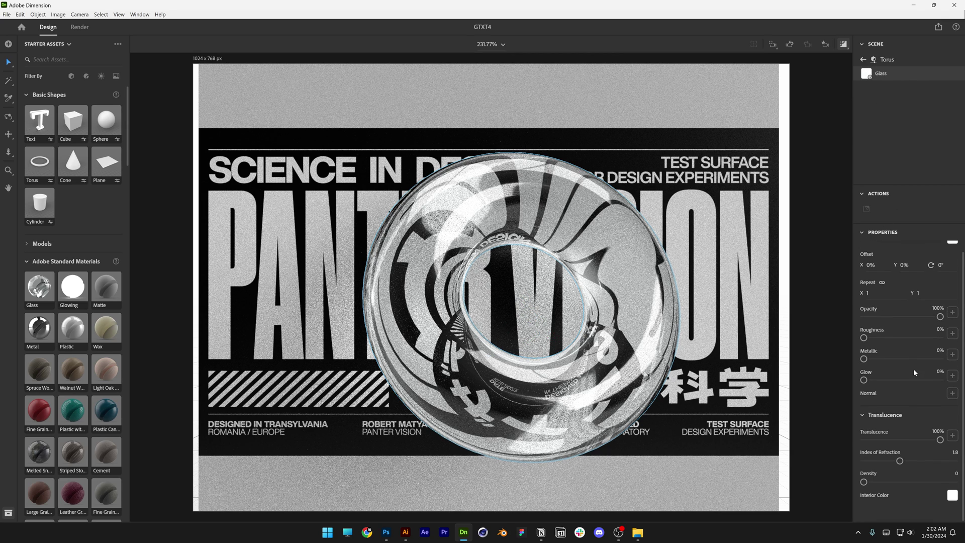
{"action": "left_click", "coordinate": [862, 417]}
{"action": "left_click", "coordinate": [864, 426]}
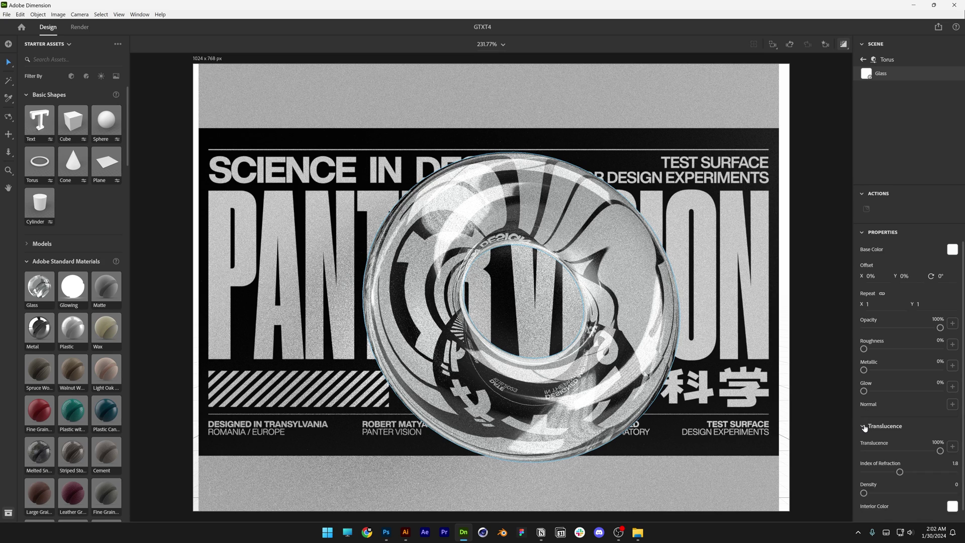
{"action": "scroll", "coordinate": [888, 439], "scroll_direction": "down", "scroll_amount": 1}
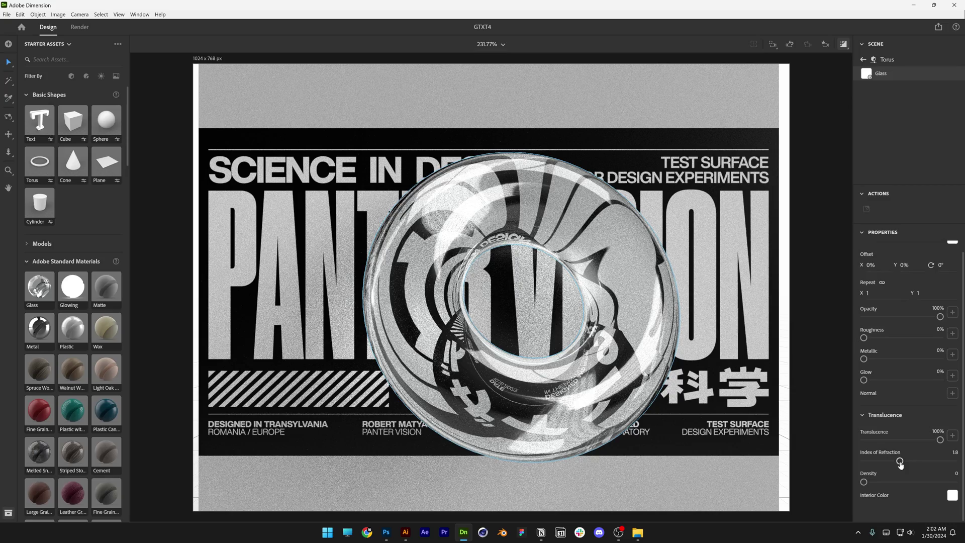
{"action": "left_click_drag", "start_coordinate": [900, 462], "coordinate": [916, 462]}
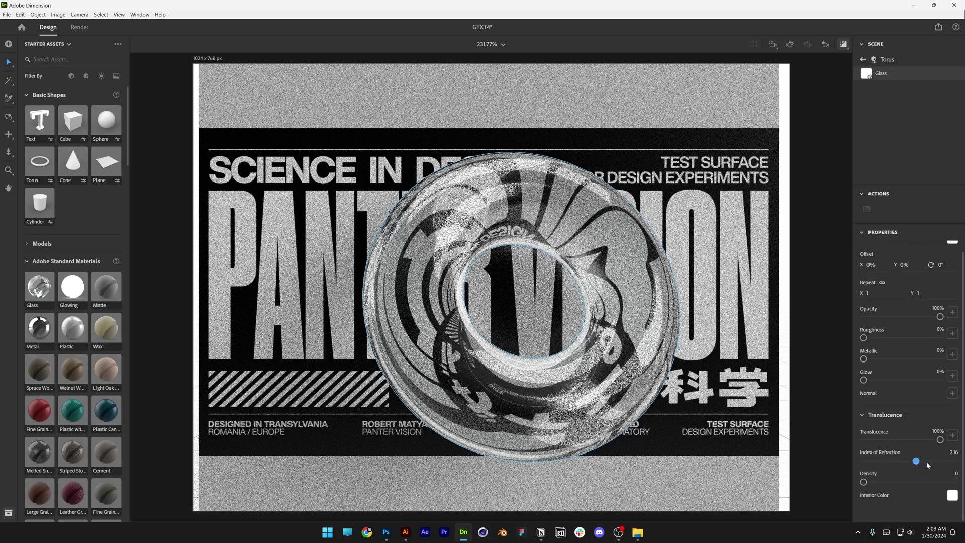
{"action": "left_click_drag", "start_coordinate": [916, 461], "coordinate": [900, 462]}
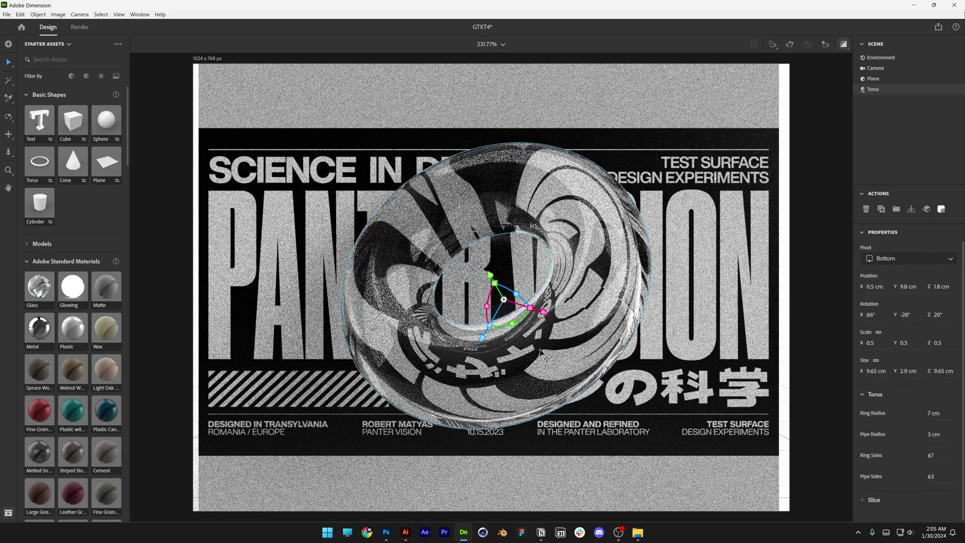
- Tint the glass base colour magenta and crop the canvas to 974 × 592 px
{"action": "double_click", "coordinate": [864, 91]}
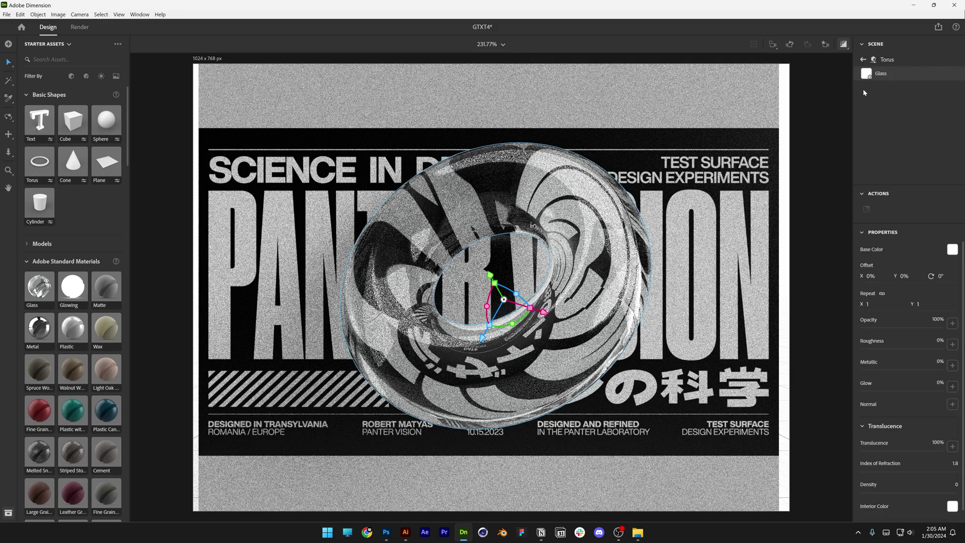
{"action": "left_click", "coordinate": [953, 250]}
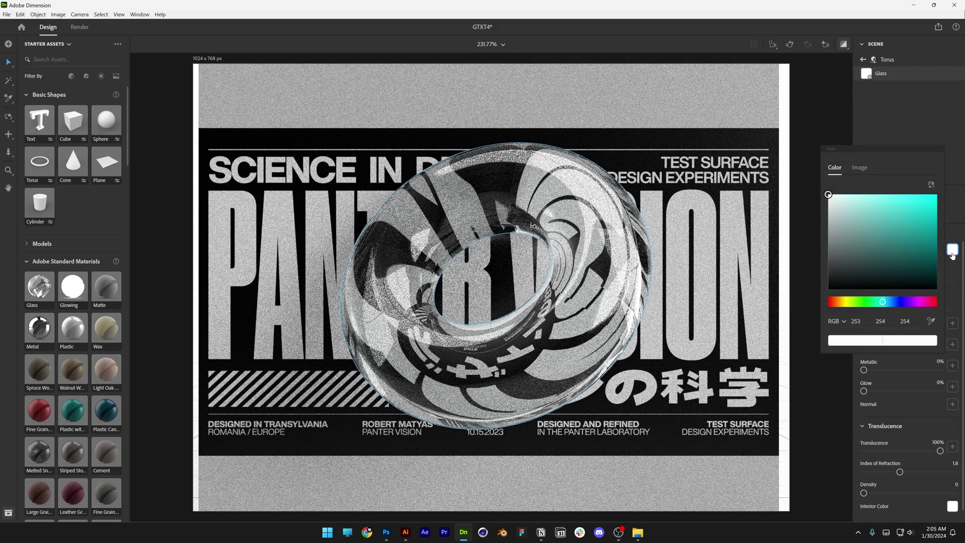
{"action": "left_click", "coordinate": [932, 195]}
{"action": "left_click", "coordinate": [493, 240]}
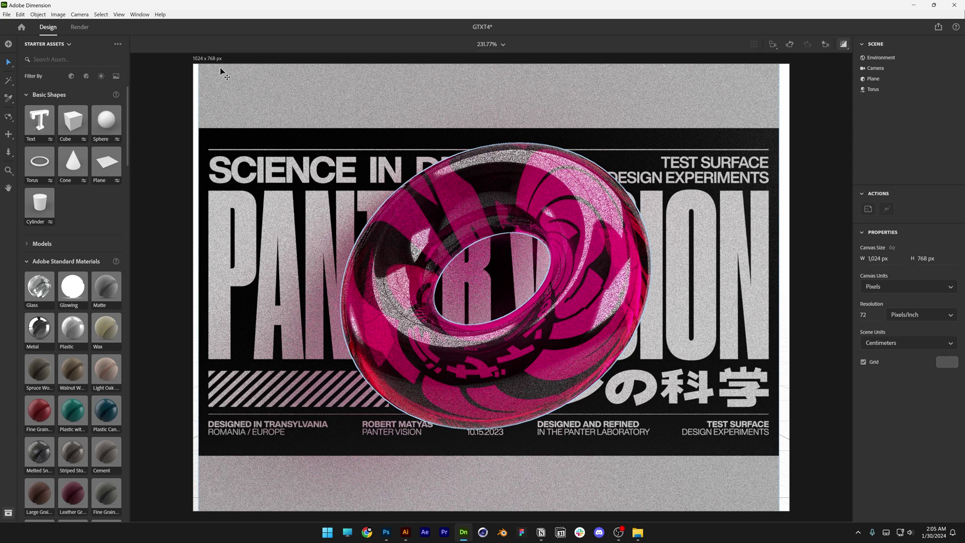
{"action": "mouse_move", "coordinate": [205, 62]}
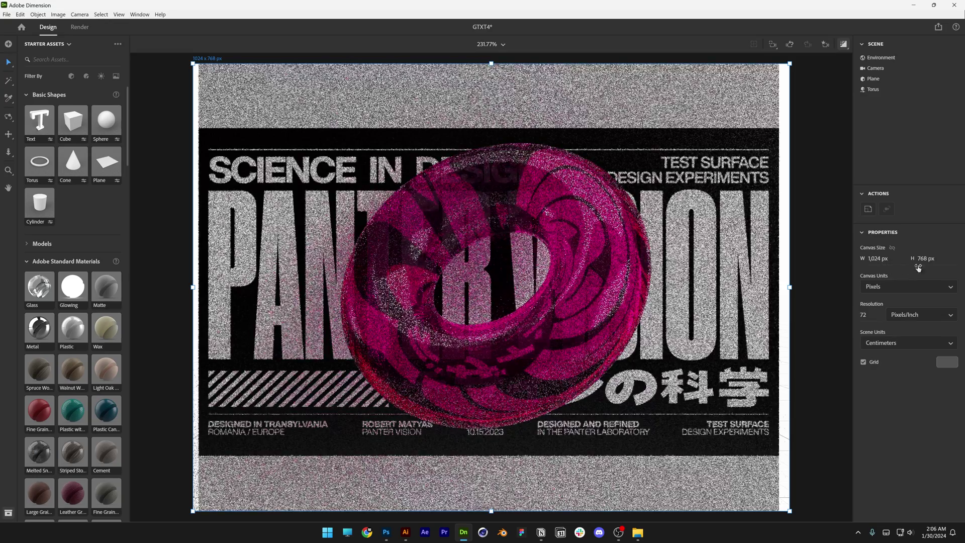
{"action": "left_click_drag", "start_coordinate": [925, 258], "coordinate": [922, 259]}
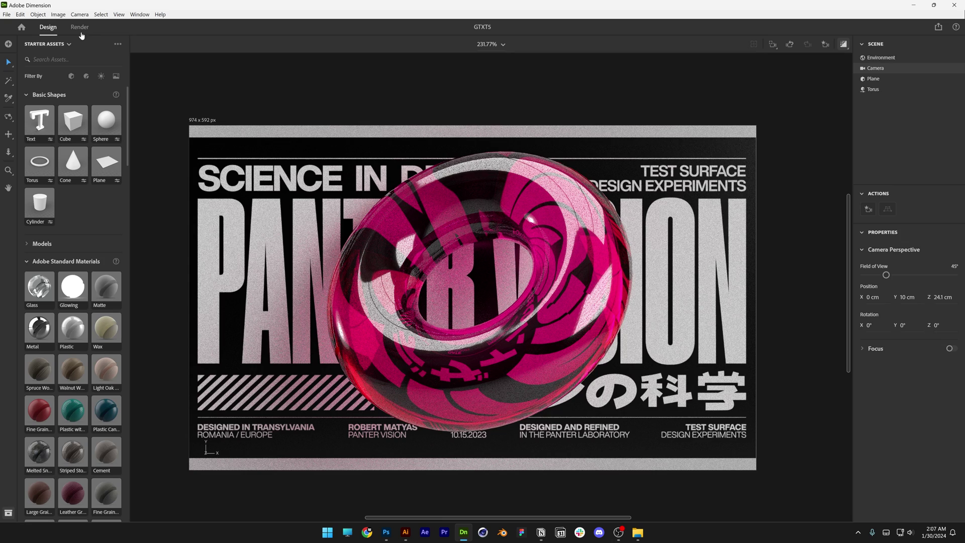
- Render the scene at High (Slow) quality to PNG as GTXT5_HIGH RES.png
{"action": "left_click", "coordinate": [79, 27]}
{"action": "left_click", "coordinate": [888, 100]}
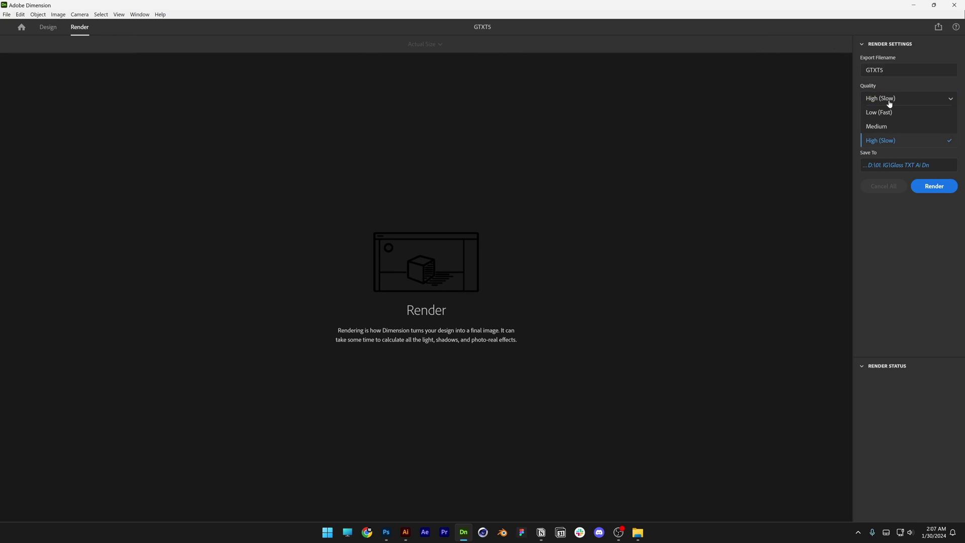
{"action": "left_click", "coordinate": [889, 141]}
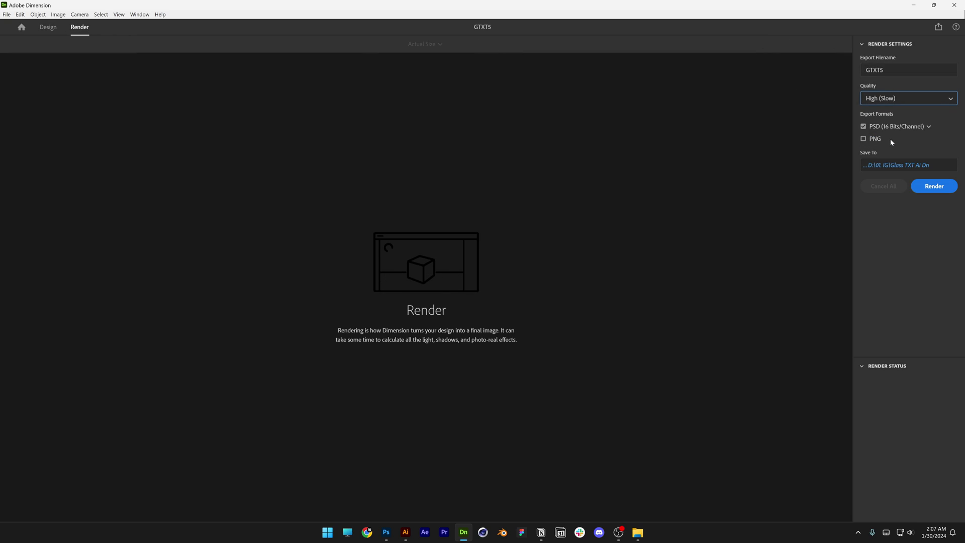
{"action": "left_click", "coordinate": [865, 140]}
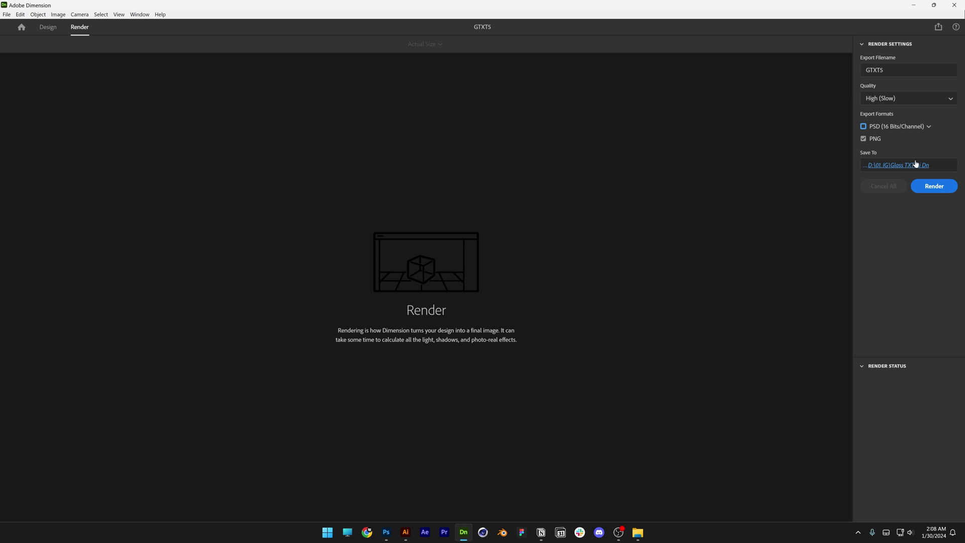
{"action": "left_click", "coordinate": [935, 186]}
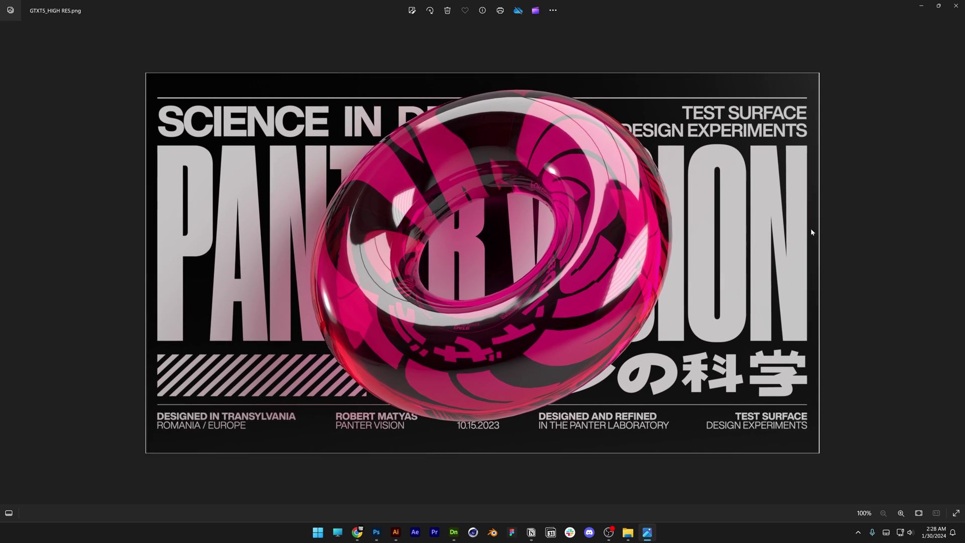